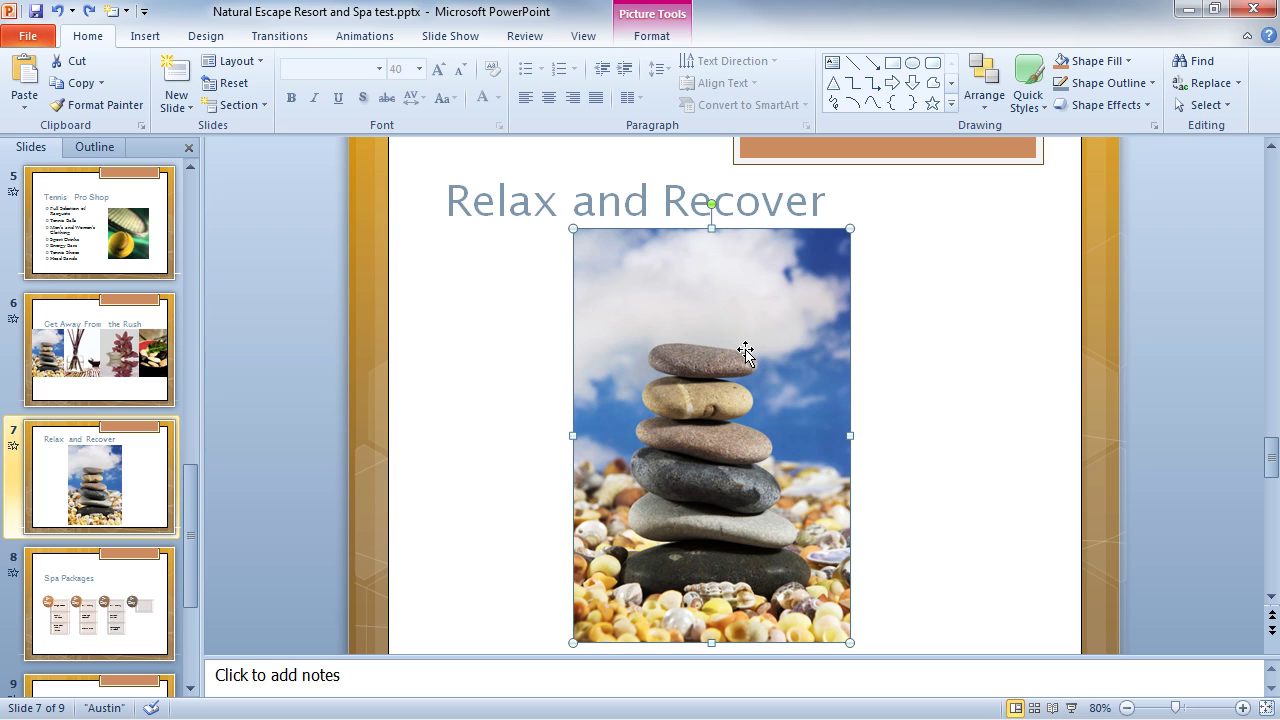
- Paste a duplicate of the stone picture, nudge it slightly, and select both pictures
key("ctrl+v")
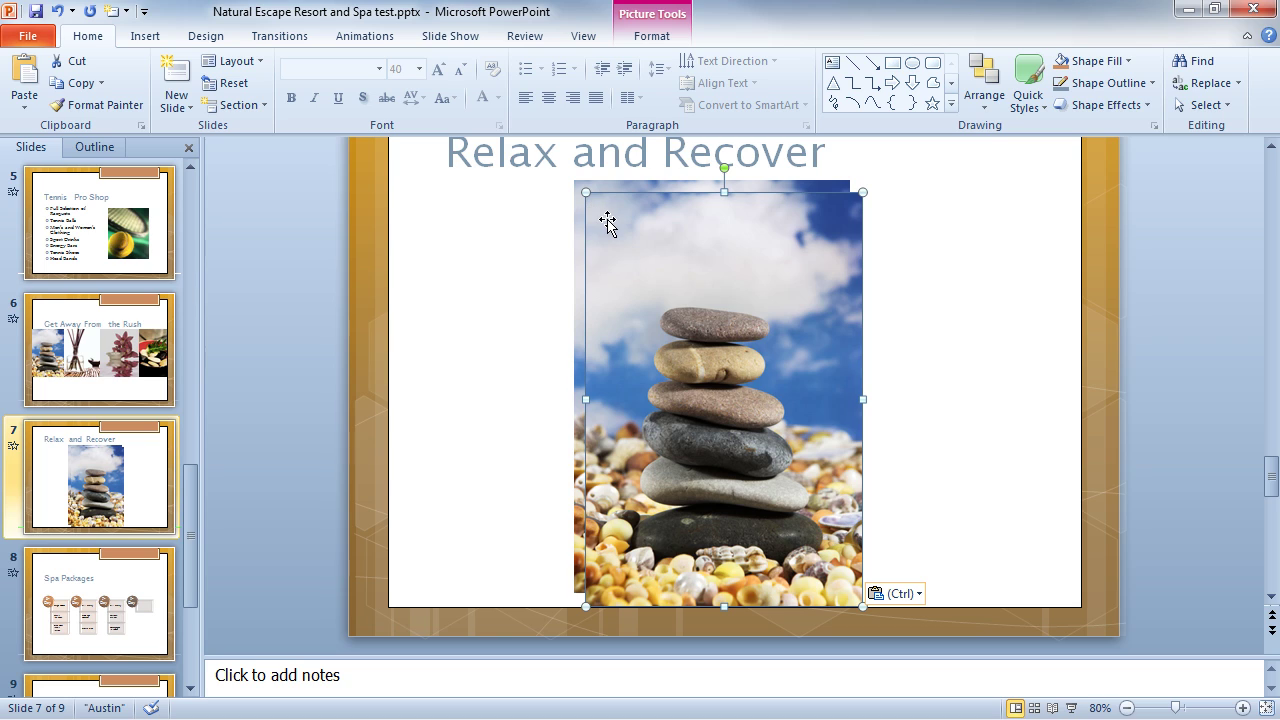
key("Left")
key("Up")
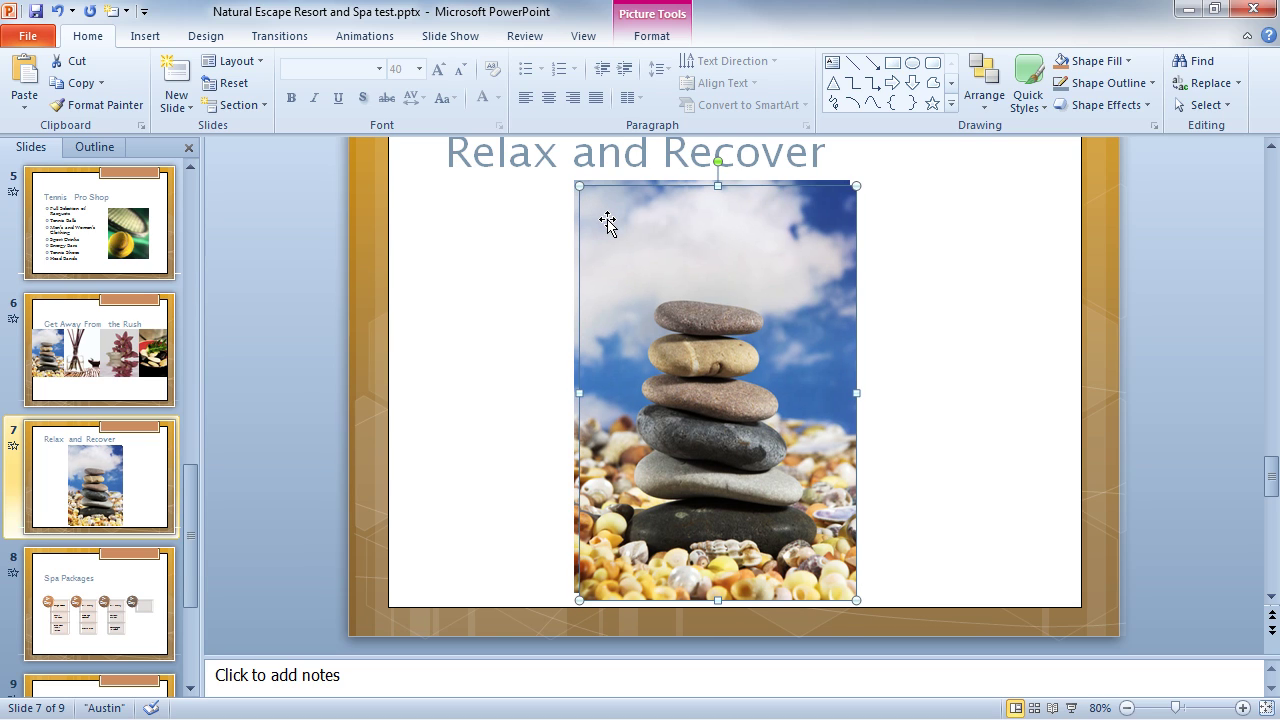
key("Right")
key("Down")
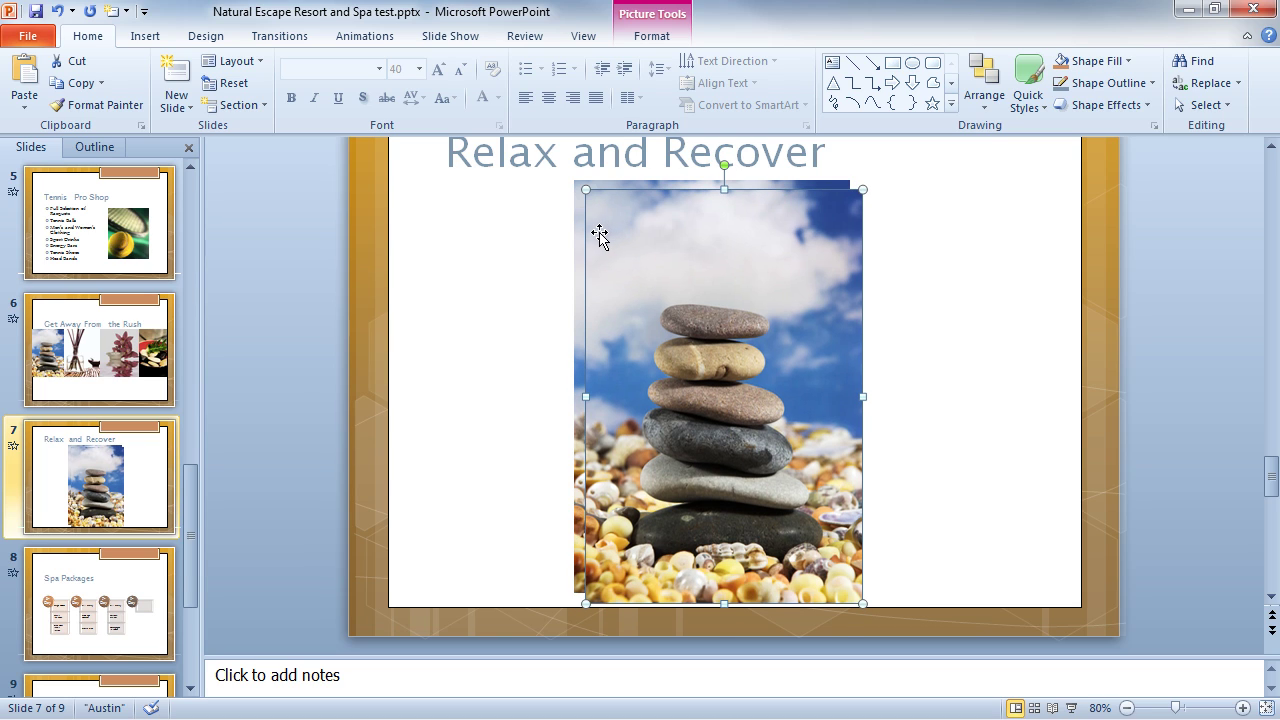
left_click(580, 234, "shift")
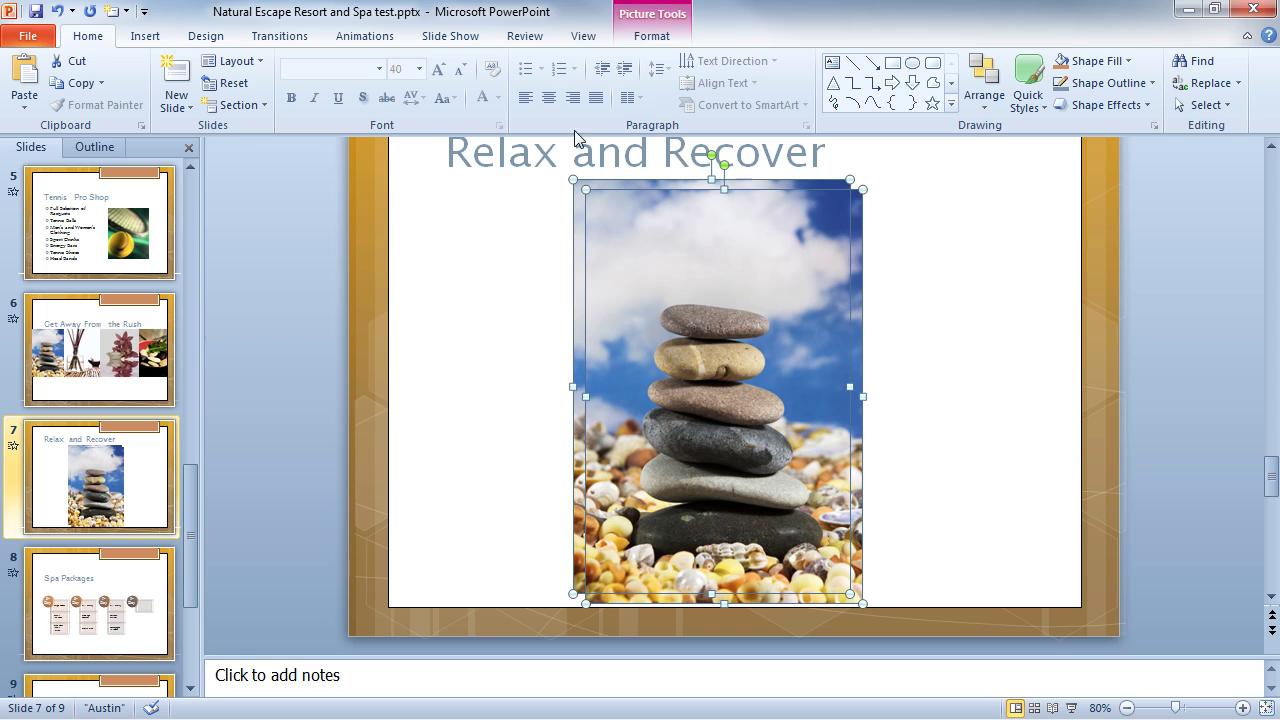
left_click(641, 46)
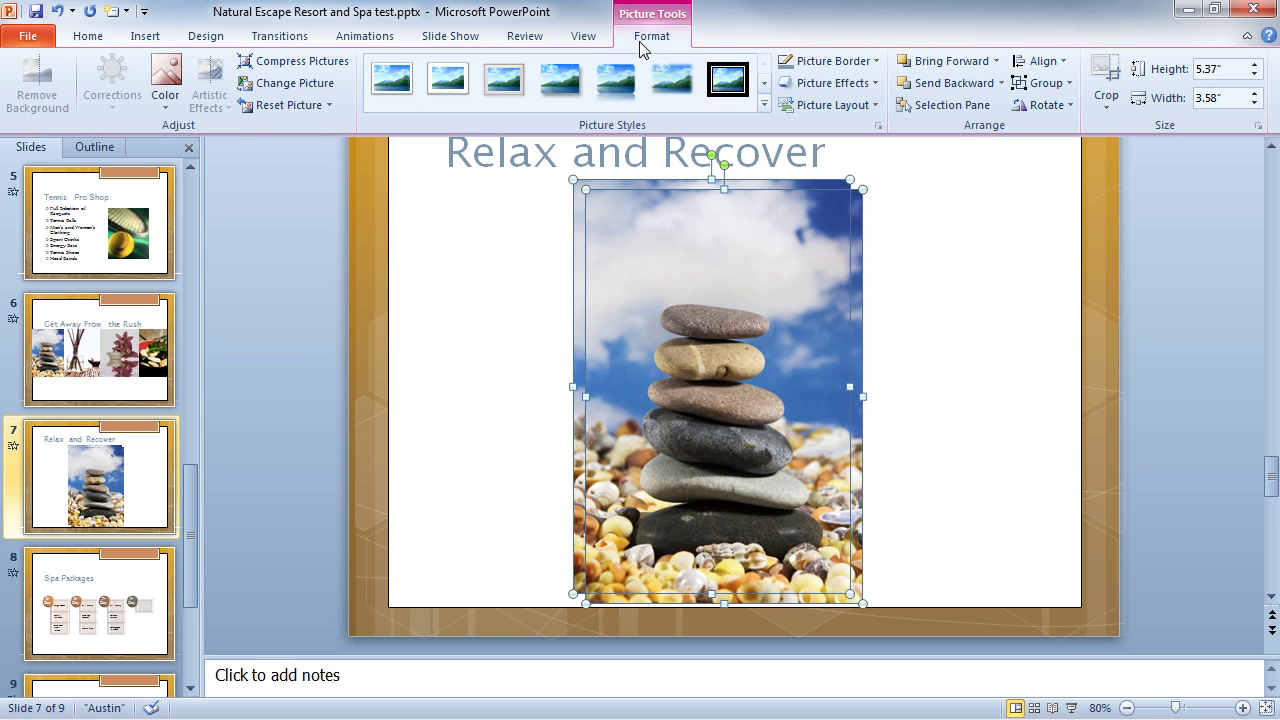
- Align the two stone pictures by their left edges and their top edges
left_click(1043, 61)
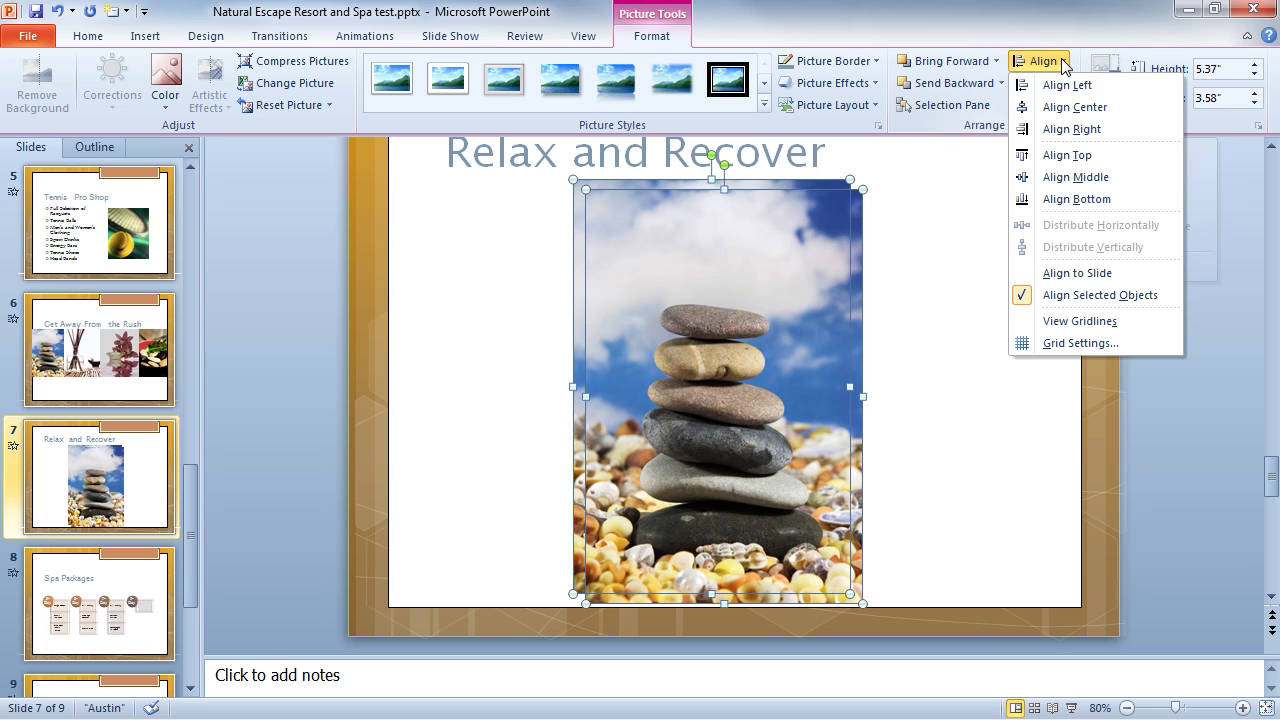
left_click(1062, 86)
left_click(1050, 62)
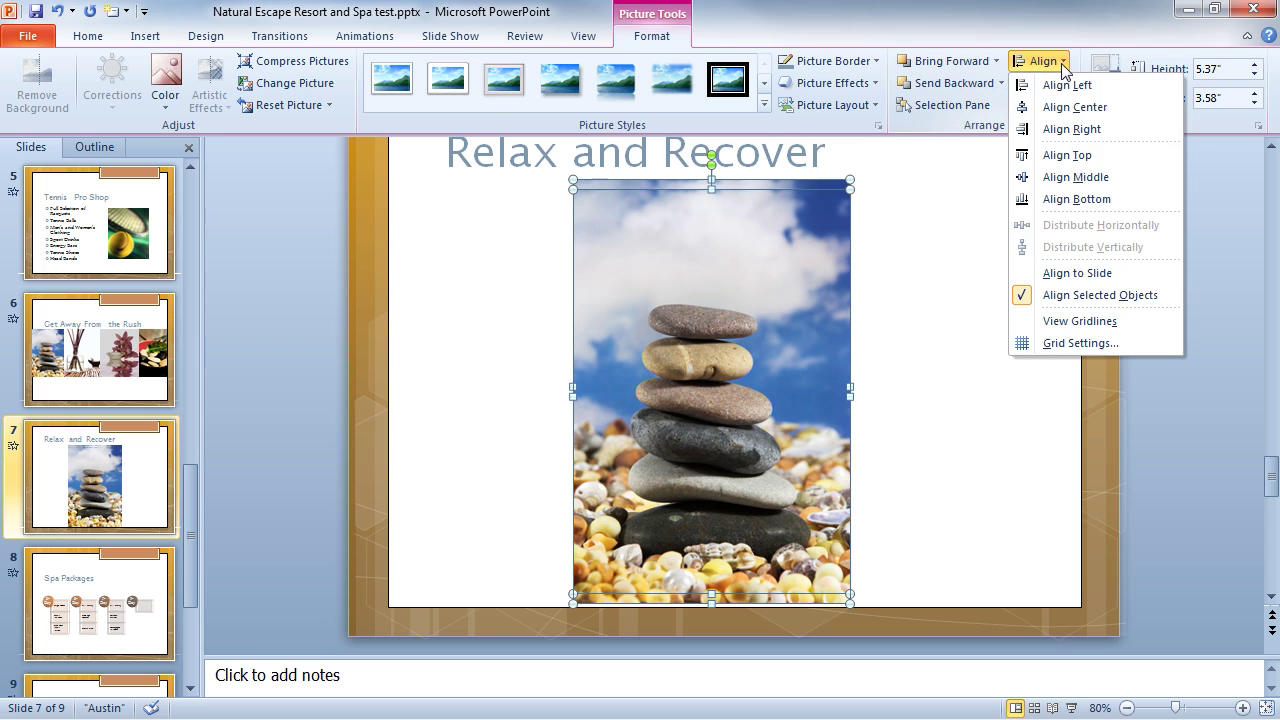
left_click(1067, 155)
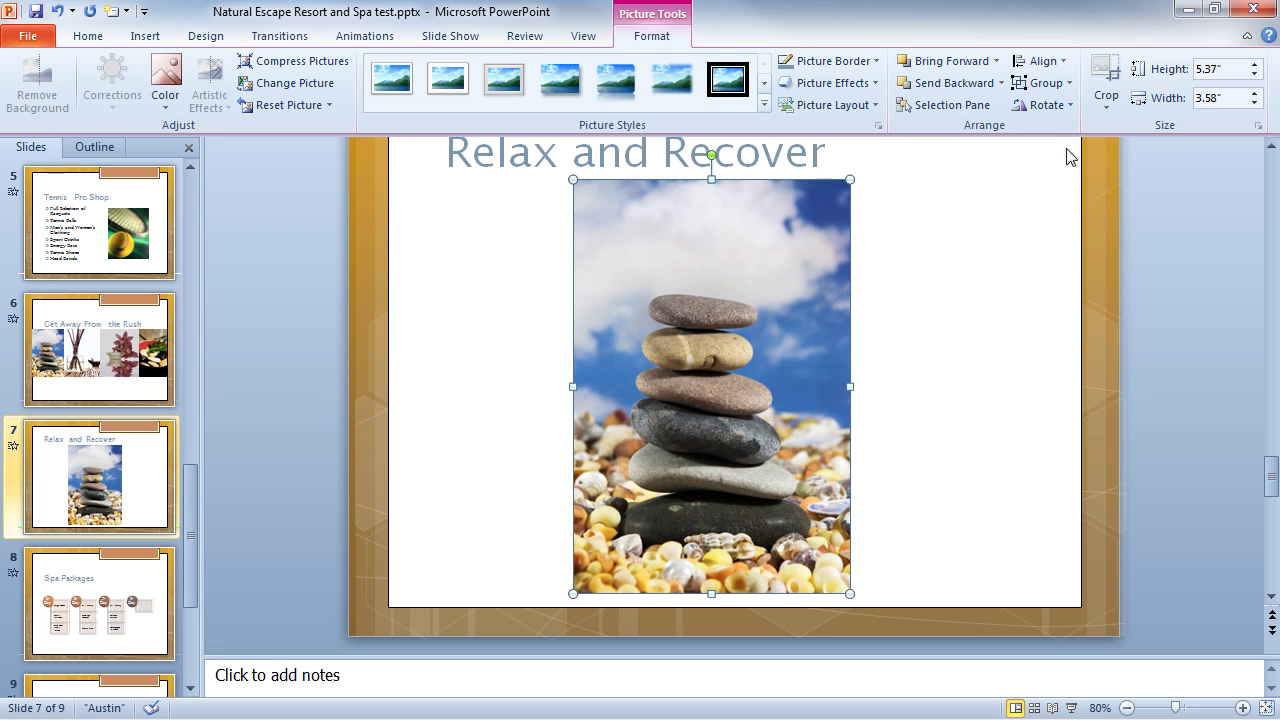
- In the Selection Pane, rename the top 'Picture 3' entry to 'Foreground'
left_click(952, 105)
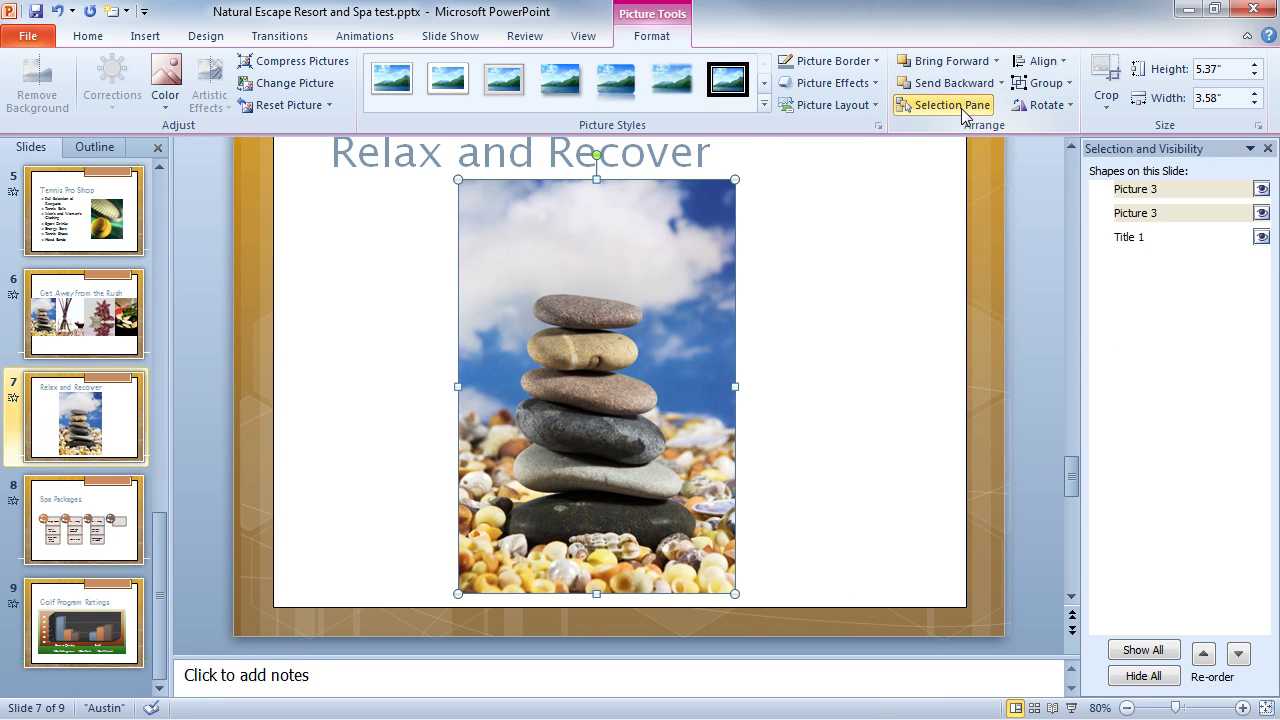
left_click(1020, 374)
left_click(628, 330)
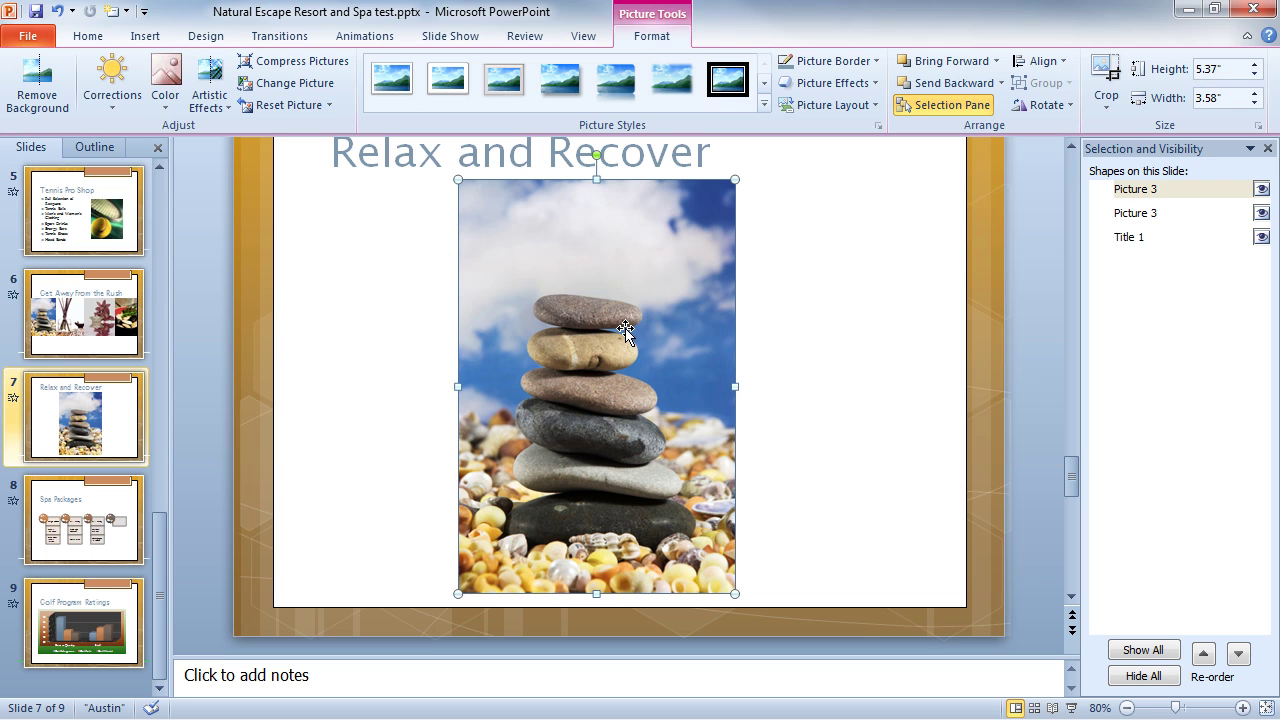
left_click(1151, 195)
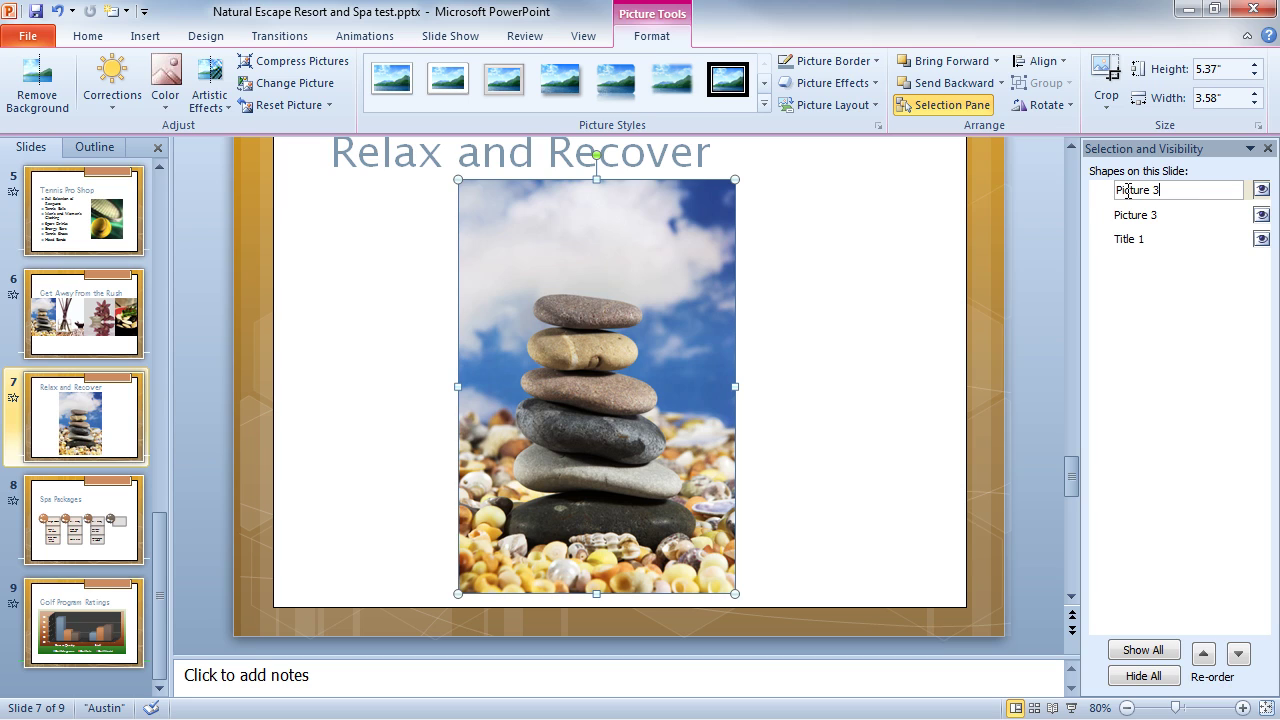
key("BackSpace")
key("BackSpace")
key("BackSpace")
key("BackSpace")
key("BackSpace")
key("BackSpace")
key("BackSpace")
key("BackSpace")
key("BackSpace")
type("Foreground")
left_click(1155, 218)
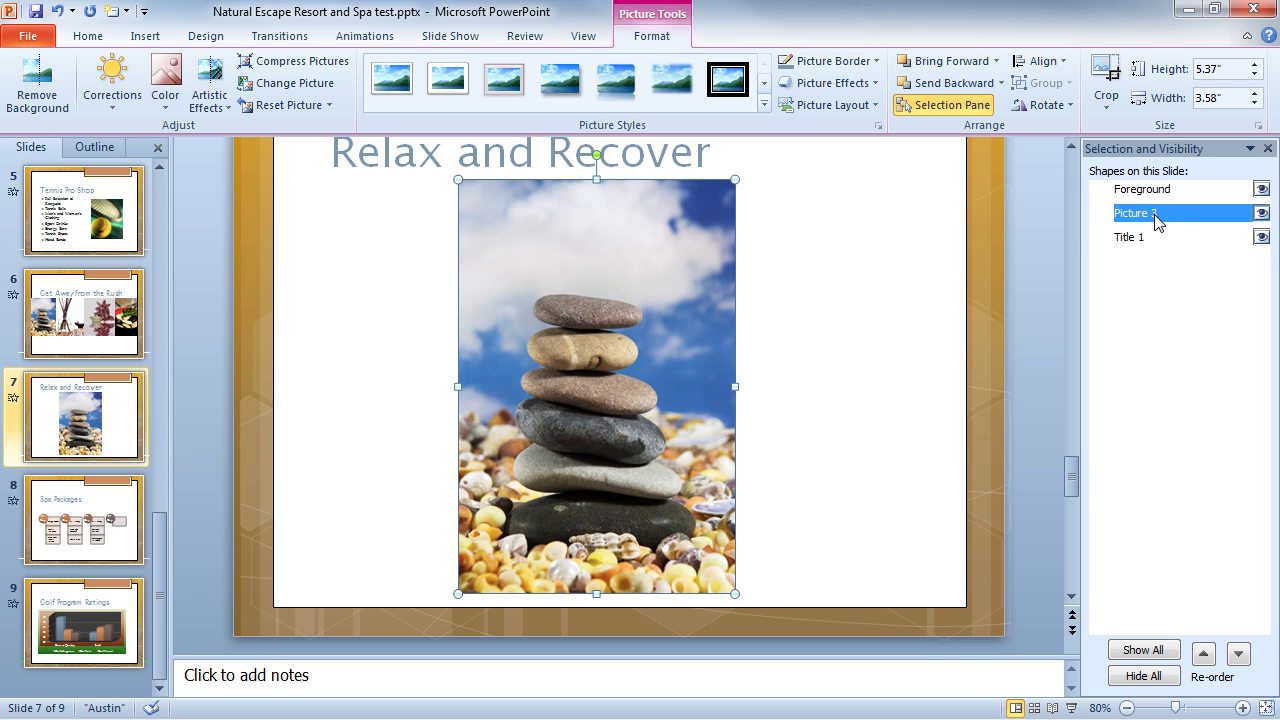
- Rename the other 'Picture 3' entry to 'Background'
left_click(1155, 217)
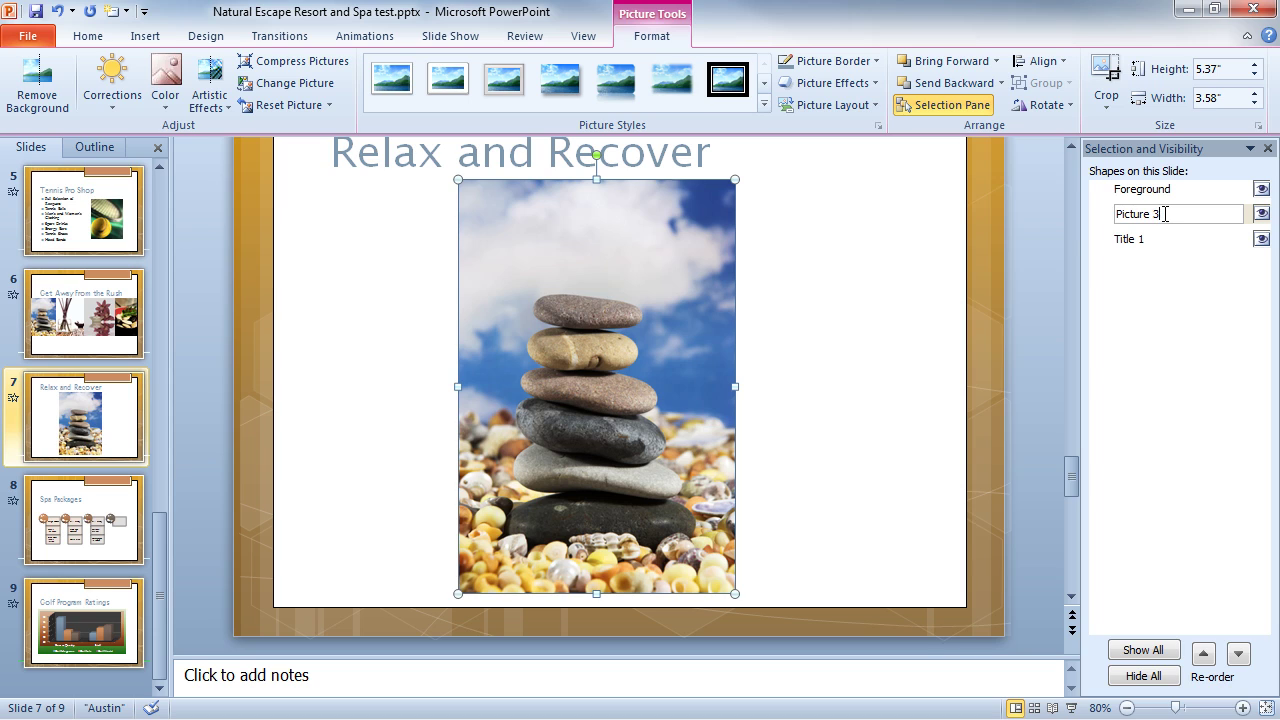
key("BackSpace")
key("BackSpace")
key("BackSpace")
key("BackSpace")
key("BackSpace")
key("BackSpace")
key("BackSpace")
key("BackSpace")
key("BackSpace")
type("Background")
key("Return")
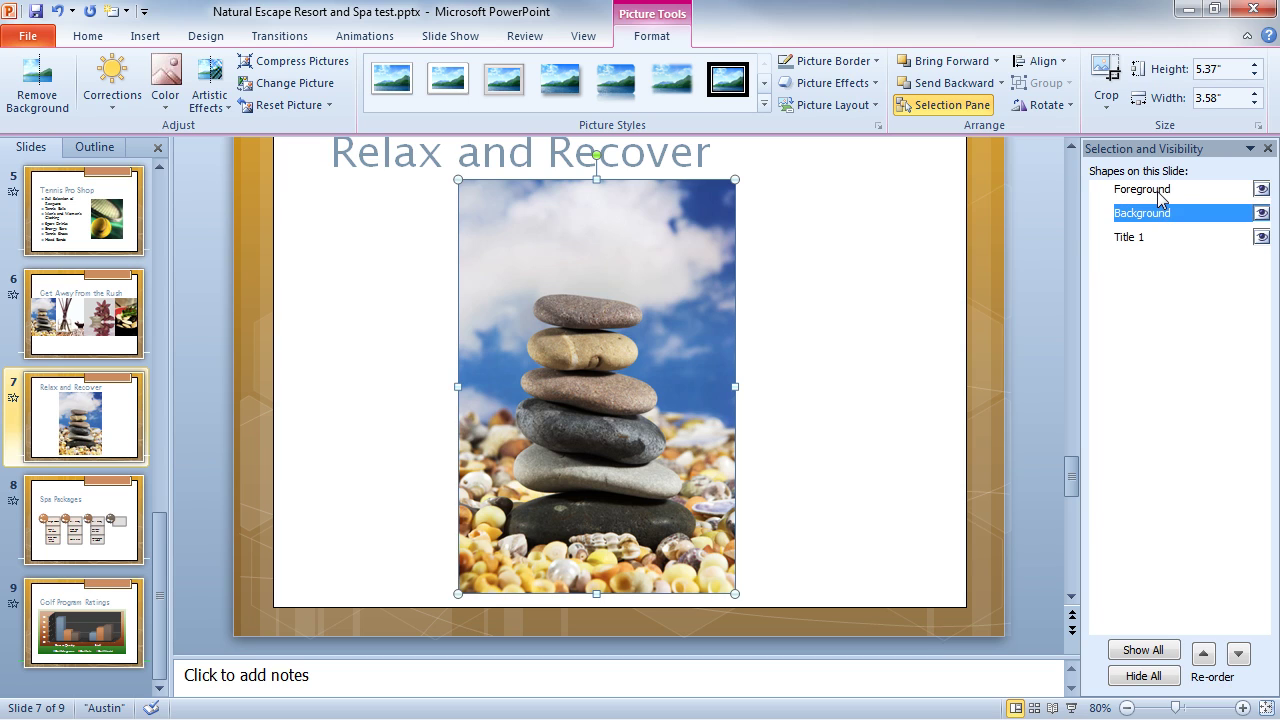
- Apply Remove Background to the Foreground picture and keep the changes
left_click(1158, 192)
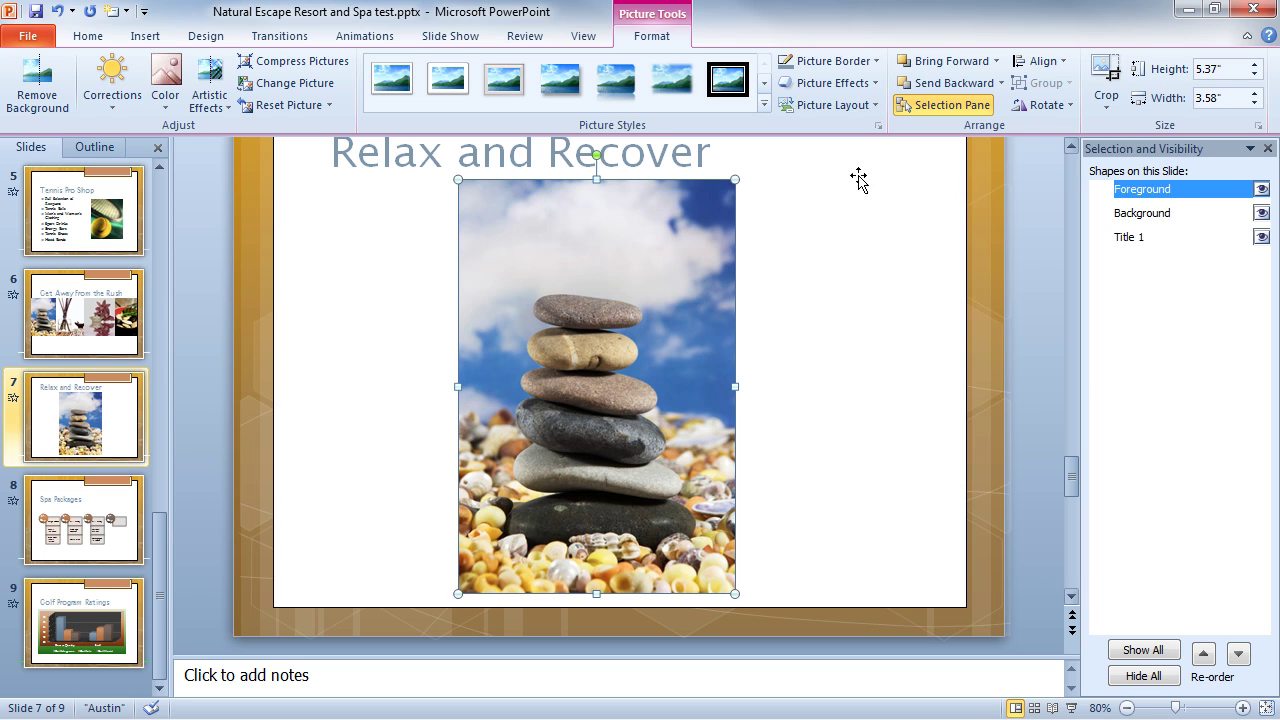
left_click(33, 104)
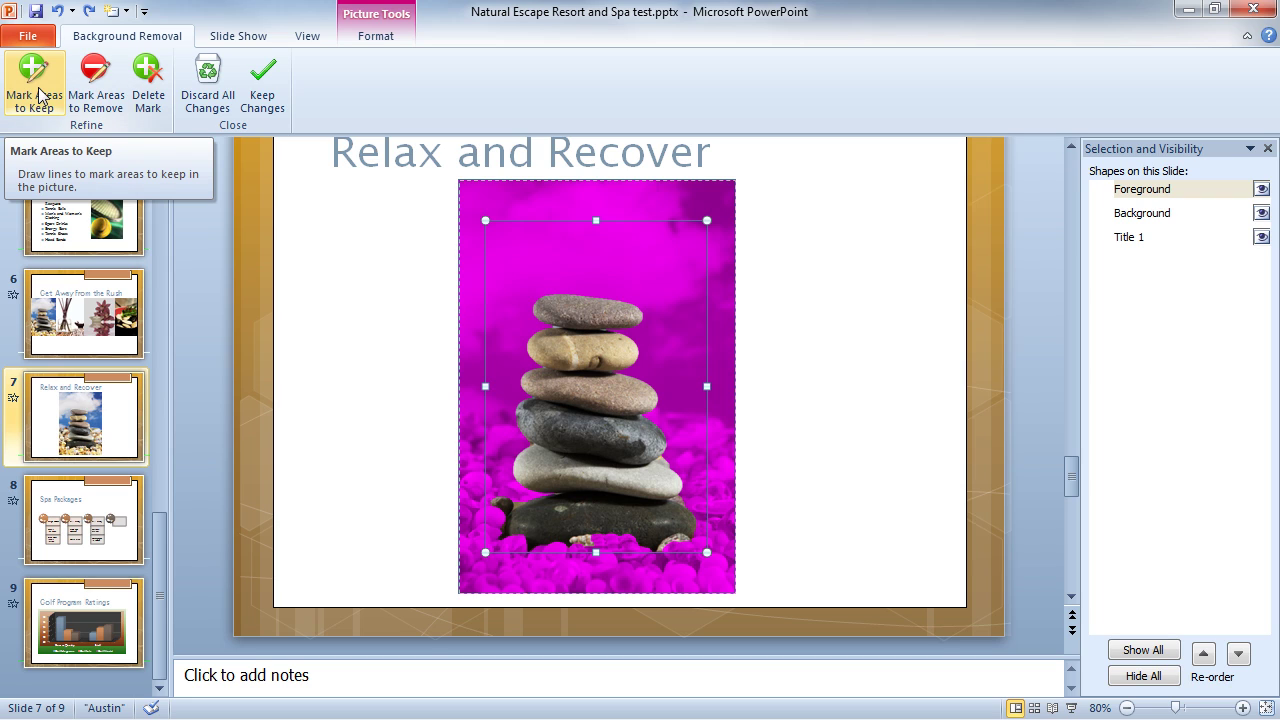
left_click(255, 104)
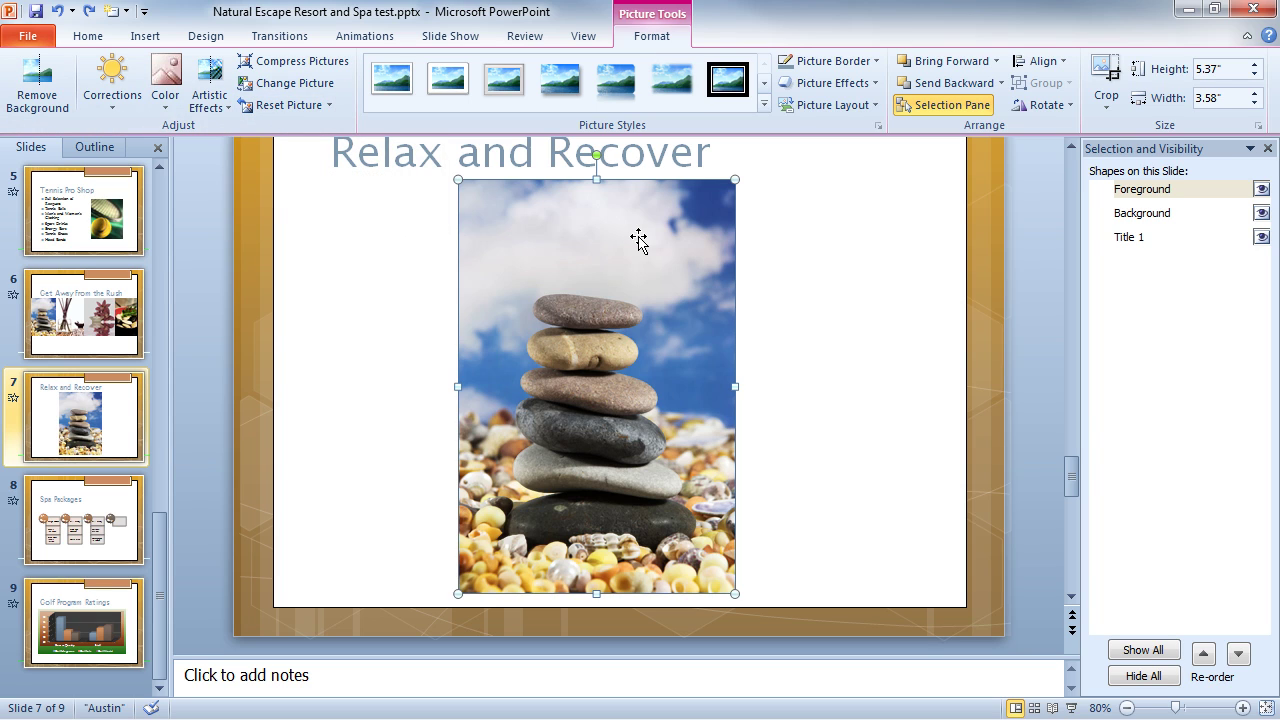
left_click_drag(588, 390, 835, 380)
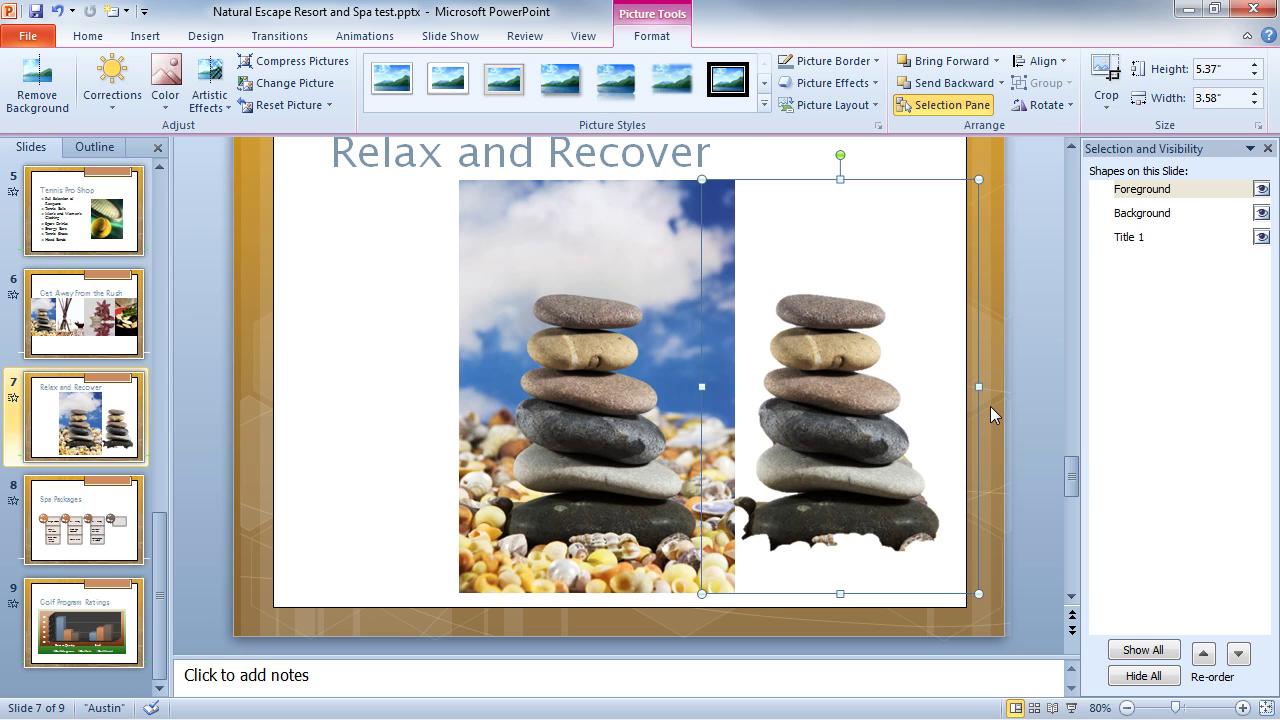
key("ctrl+z")
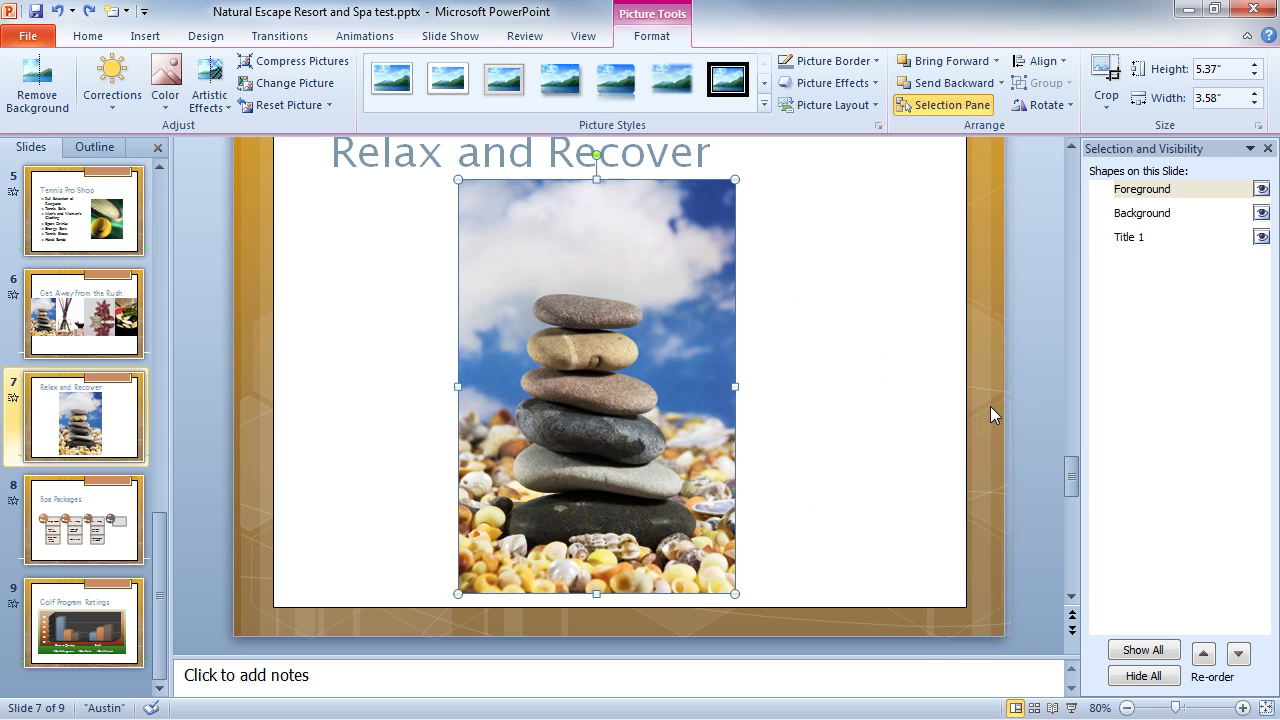
left_click(1152, 216)
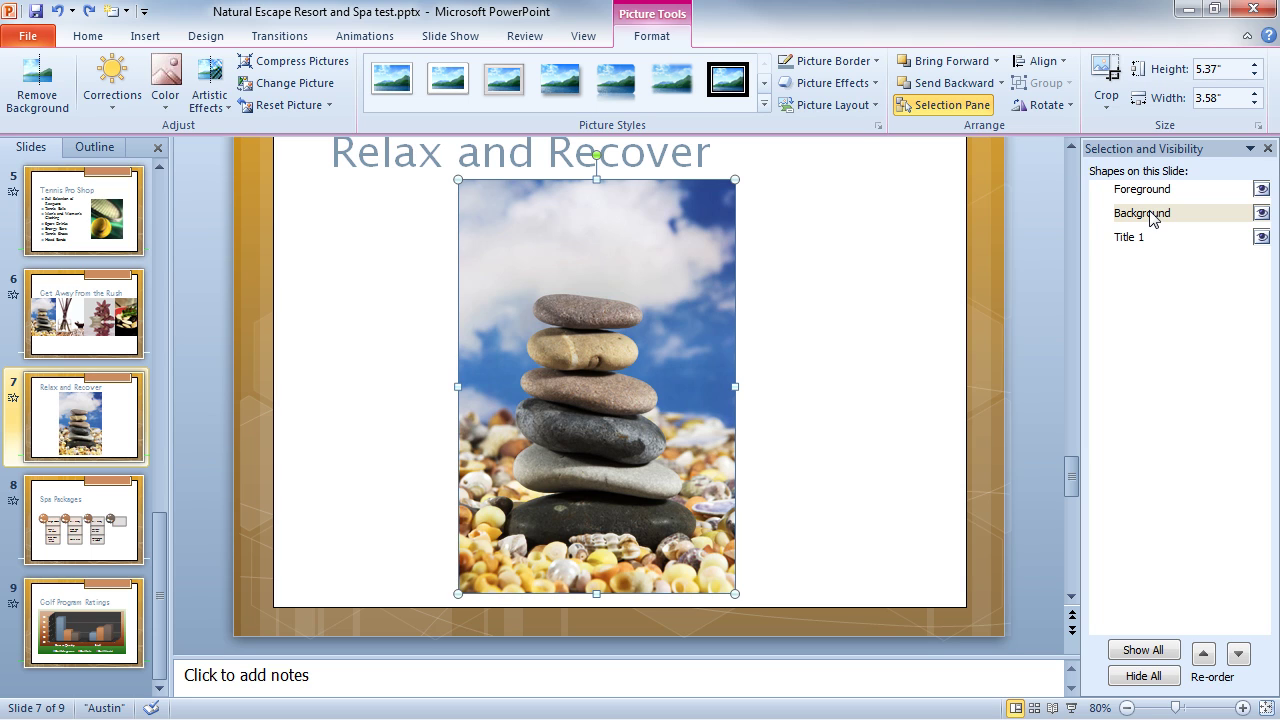
- Apply the Blur artistic effect to the Background picture
left_click(222, 108)
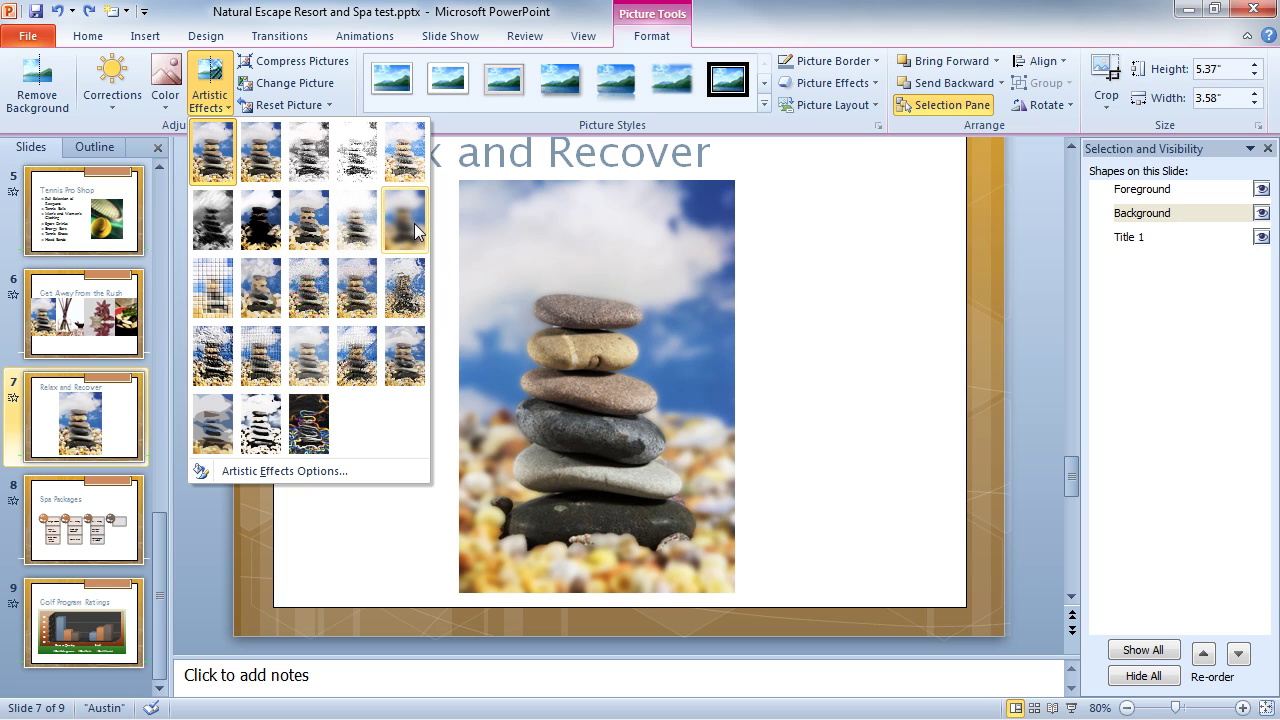
left_click(414, 224)
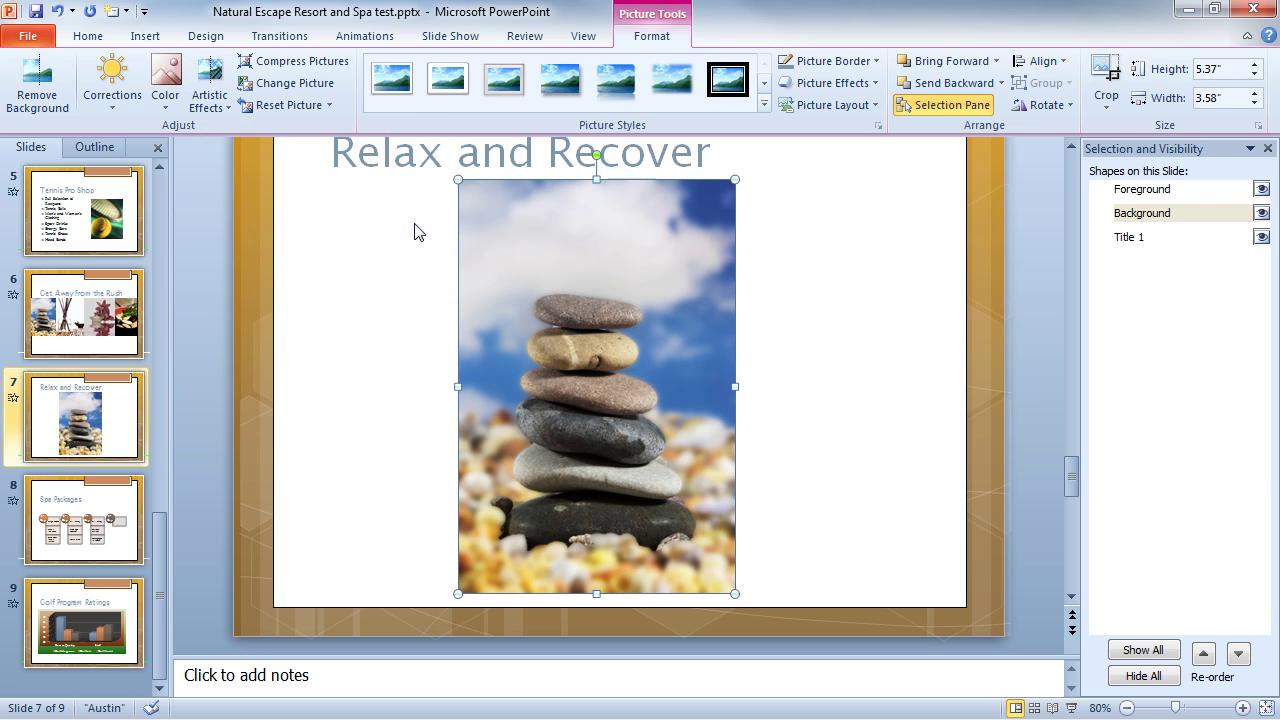